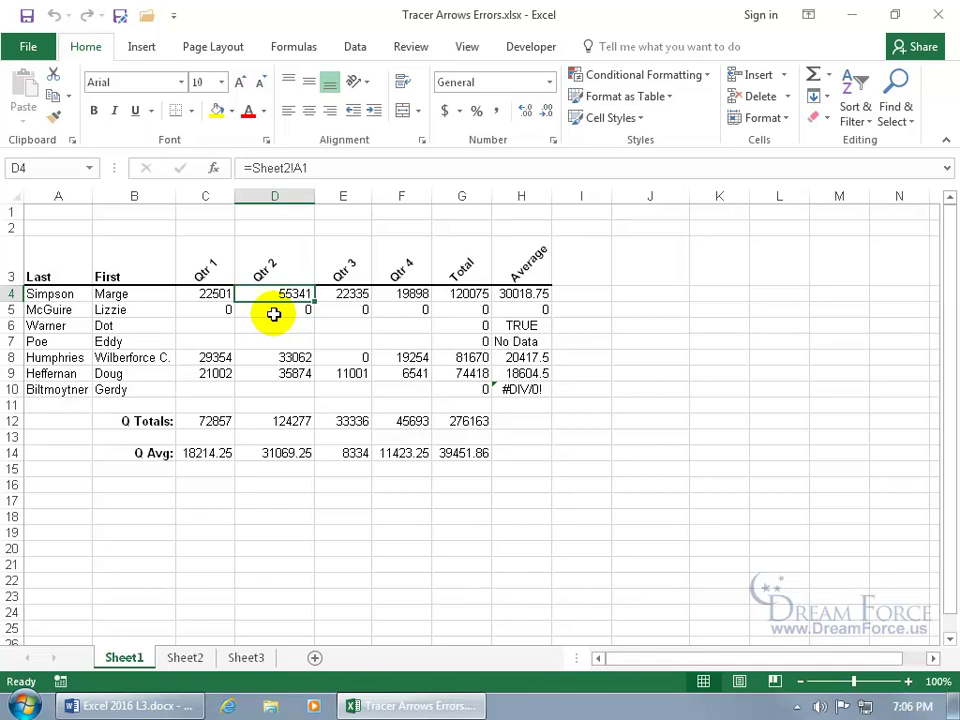
Trace the dependents of cell D4 through two levels and clear all the tracer arrows.
{"action": "left_click", "coordinate": [288, 48]}
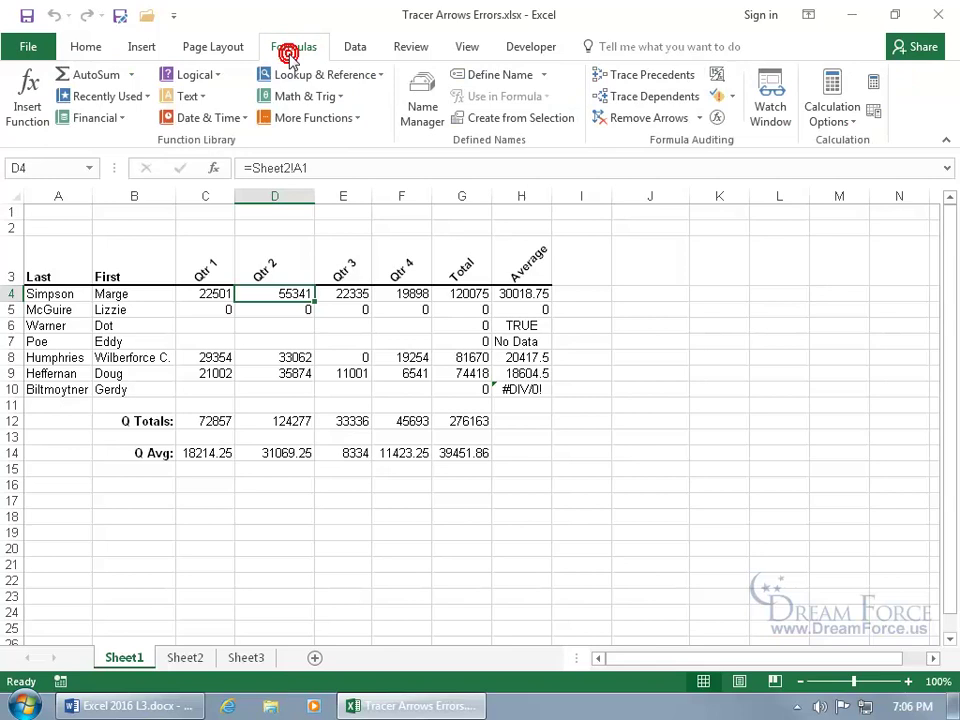
{"action": "left_click", "coordinate": [645, 100]}
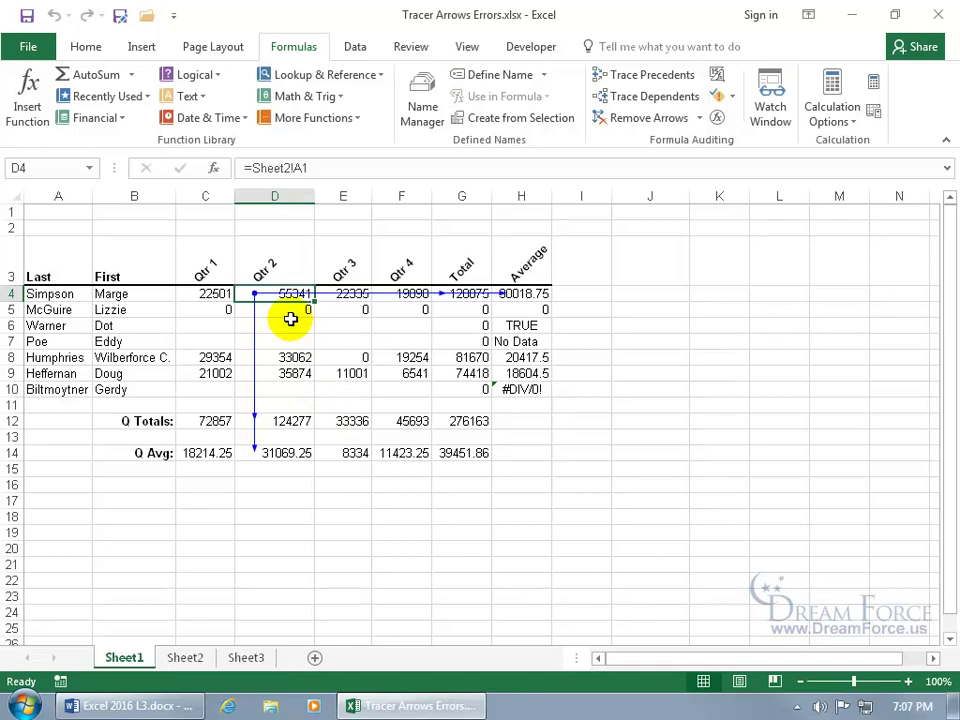
{"action": "left_click", "coordinate": [650, 100]}
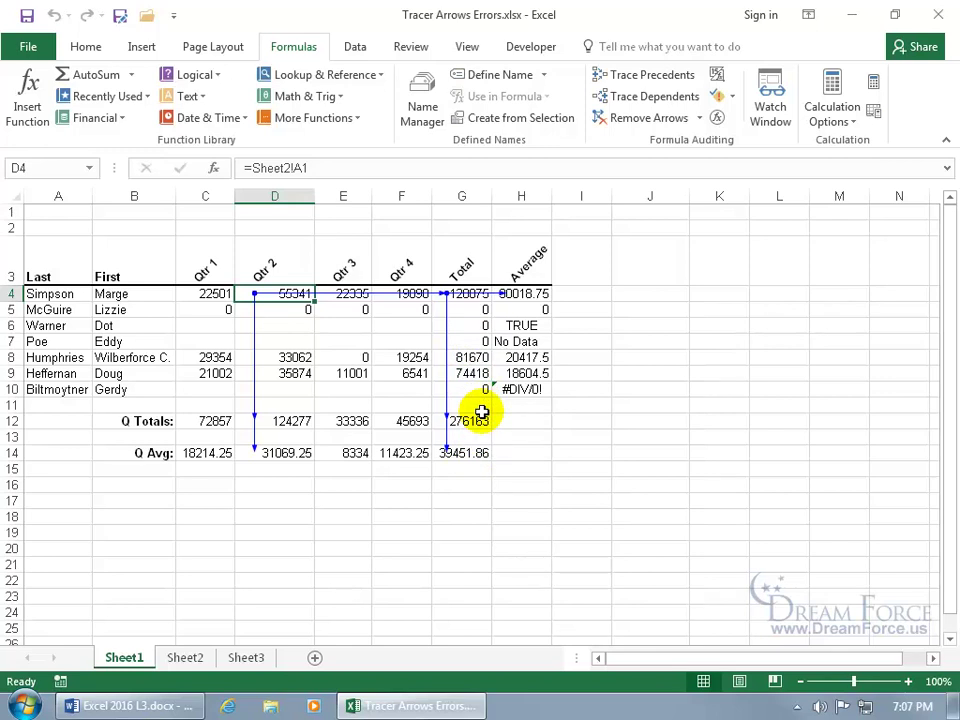
{"action": "left_click", "coordinate": [657, 120]}
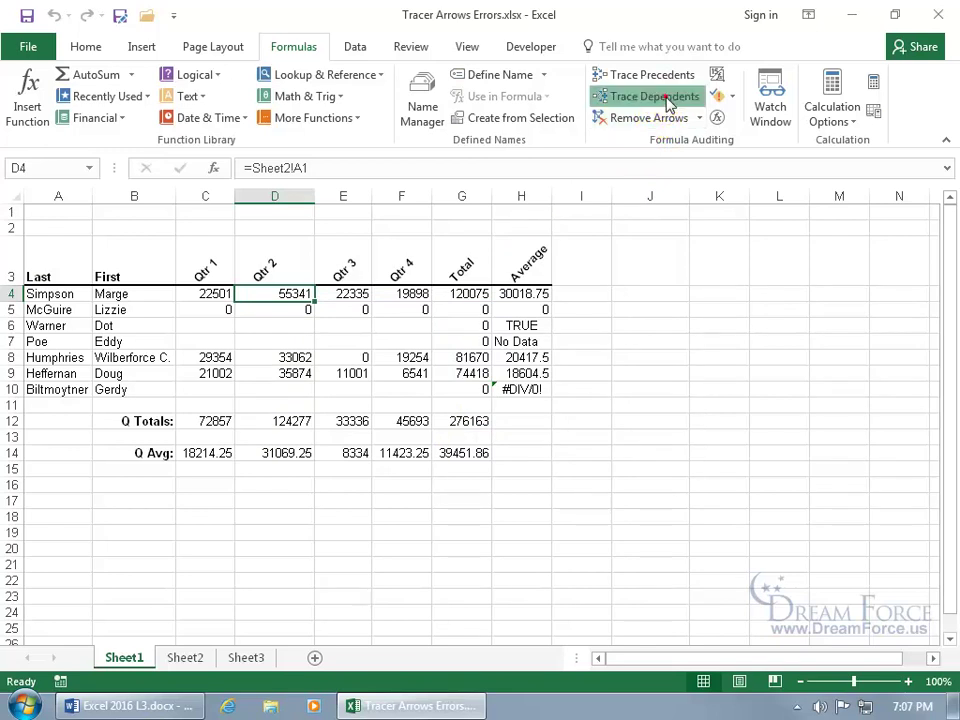
Retrace two levels of dependents for cell D4 and remove the dependent arrows one level at a time.
{"action": "left_click", "coordinate": [667, 100]}
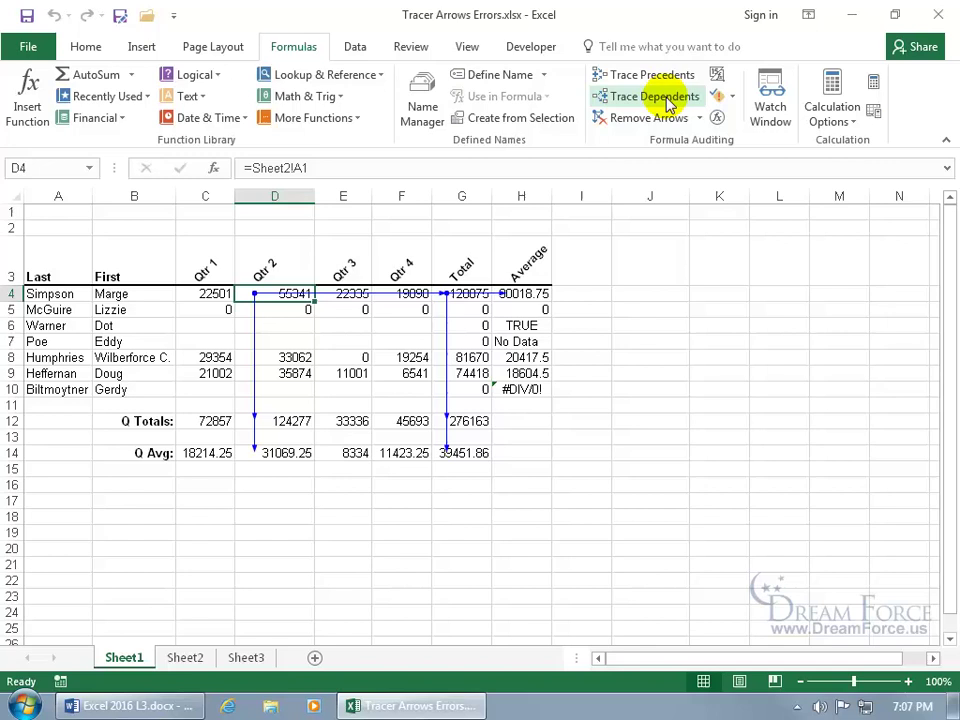
{"action": "left_click", "coordinate": [700, 120]}
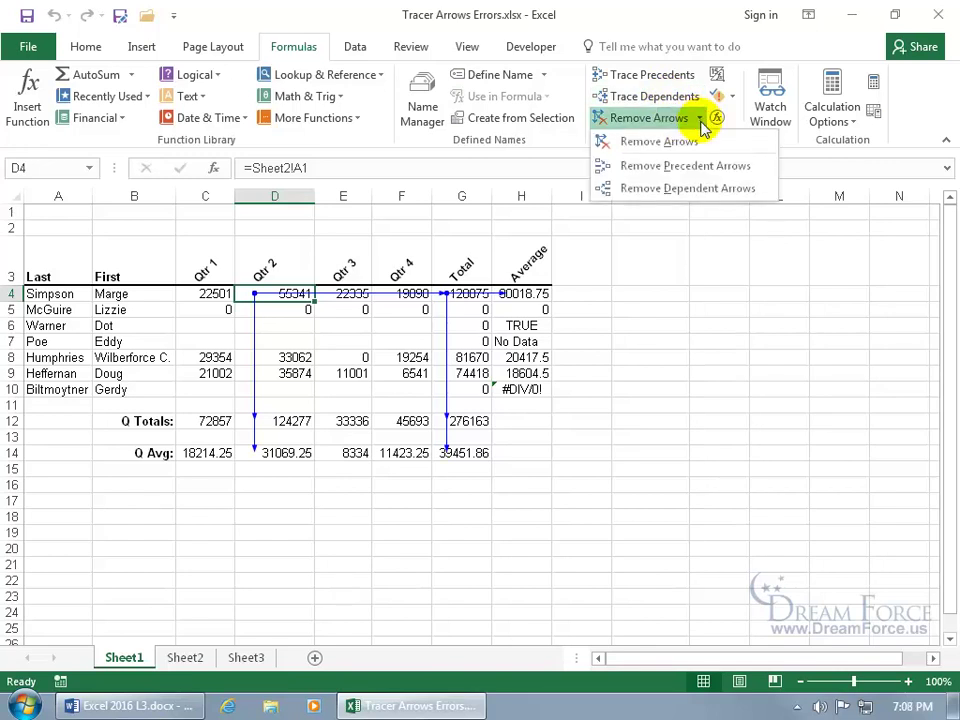
{"action": "left_click", "coordinate": [698, 188]}
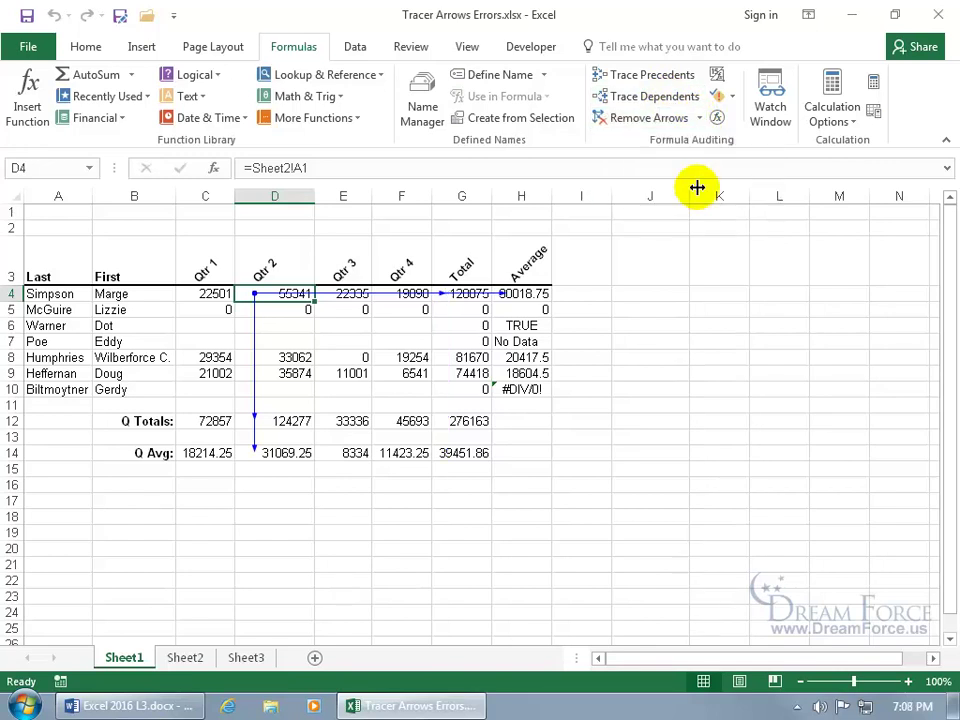
{"action": "left_click", "coordinate": [702, 118]}
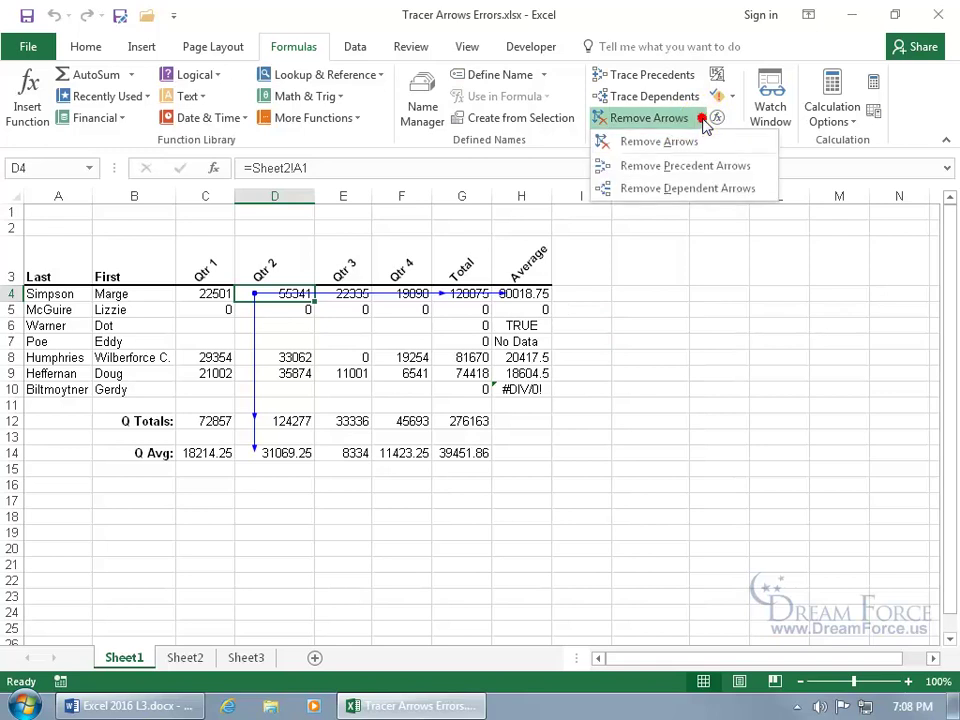
{"action": "left_click", "coordinate": [700, 188]}
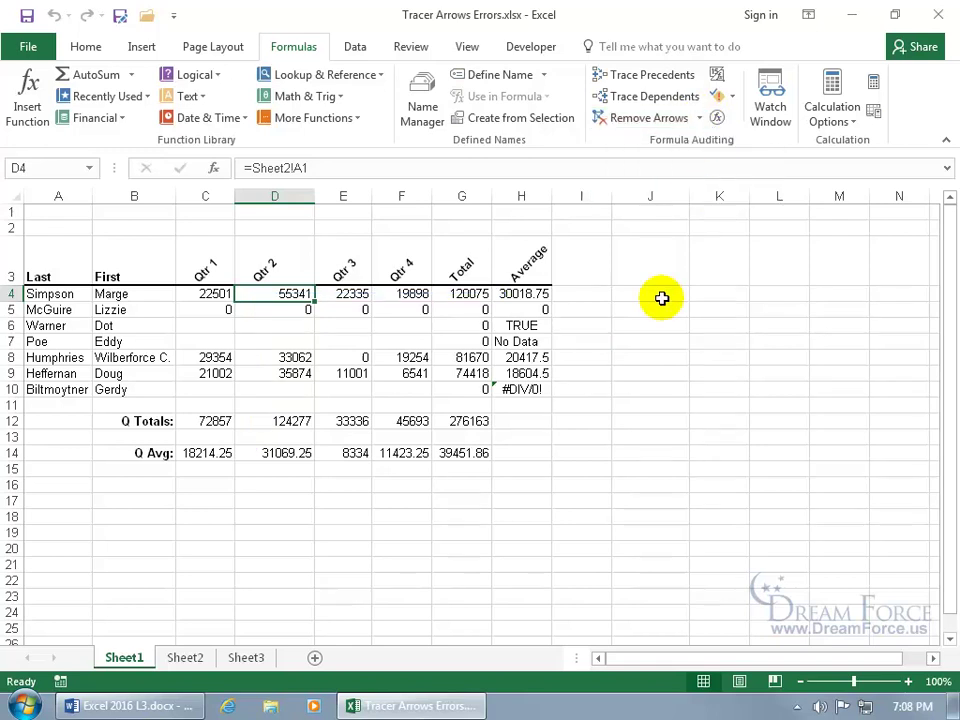
Trace the precedents of the Qtr 2 total in cell D12 back through two levels, including the off-sheet source.
{"action": "left_click", "coordinate": [299, 421]}
{"action": "left_click", "coordinate": [299, 421]}
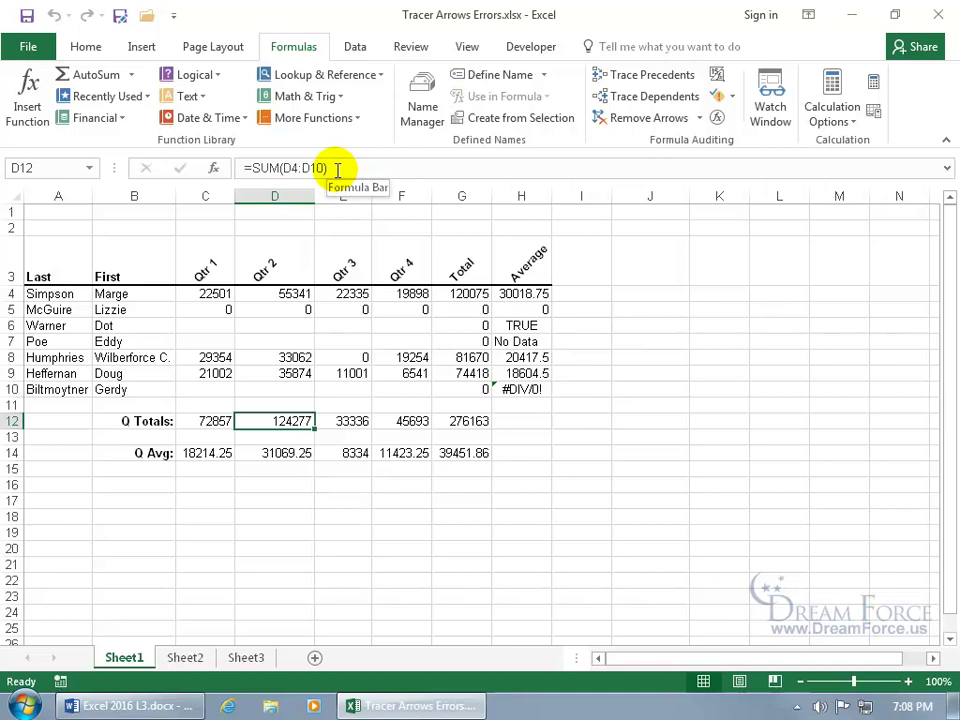
{"action": "left_click", "coordinate": [677, 84]}
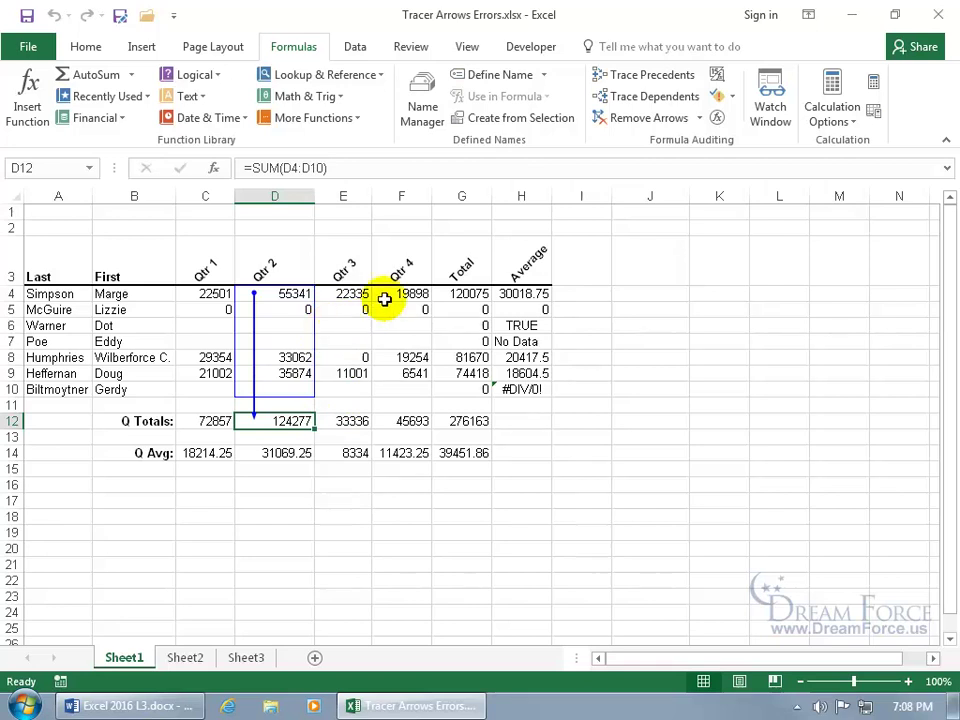
{"action": "left_click", "coordinate": [668, 88]}
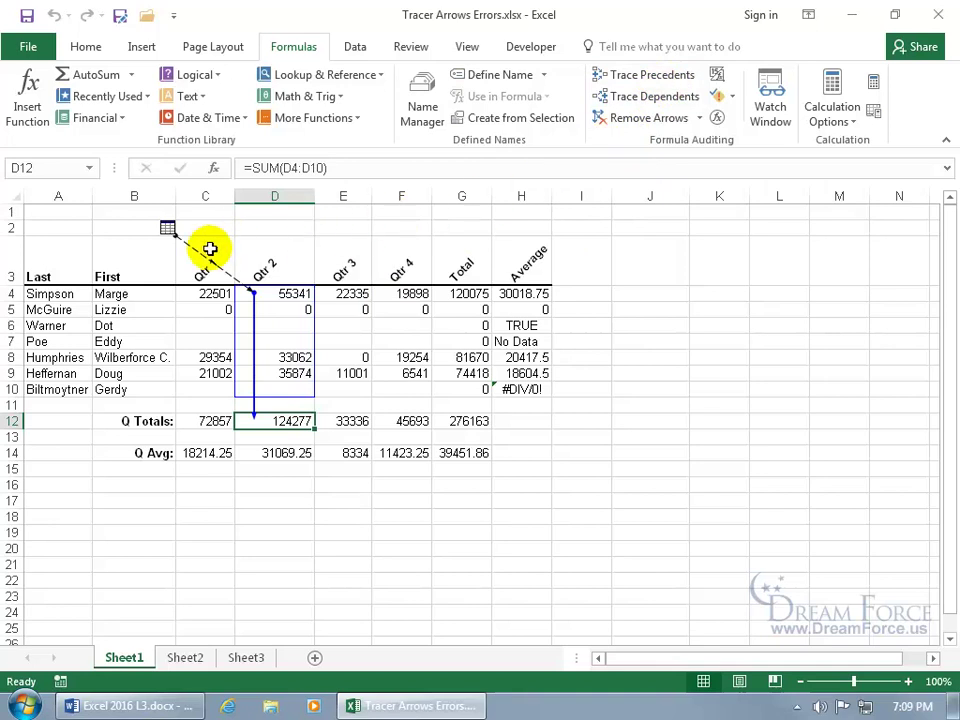
Inspect the formula in cell D4 and its source cell A1 on Sheet2, and return to Sheet1.
{"action": "left_click", "coordinate": [287, 294]}
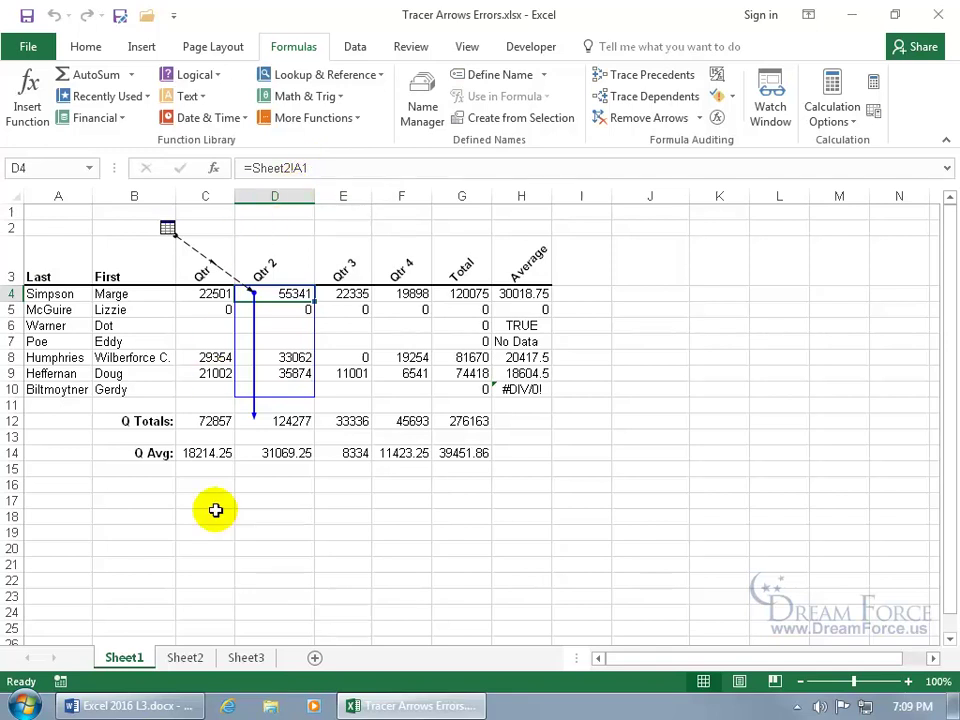
{"action": "left_click", "coordinate": [187, 658]}
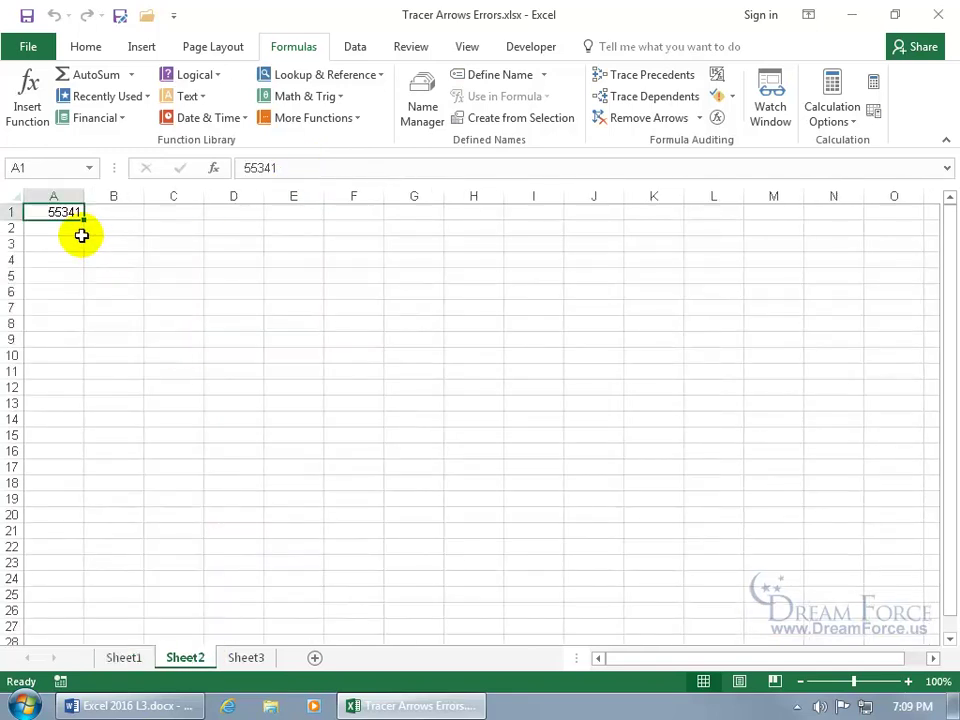
{"action": "left_click", "coordinate": [124, 657]}
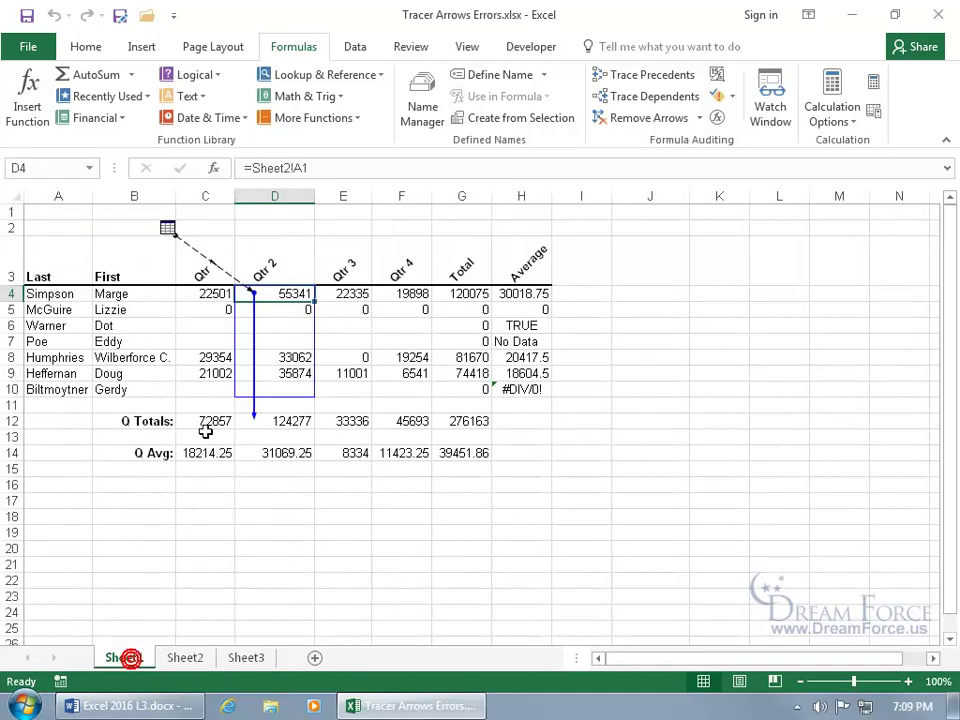
Follow the dashed tracer arrow at D4 to its listed reference, Sheet2 cell $A$1, and return to Sheet1.
{"action": "double_click", "coordinate": [205, 262]}
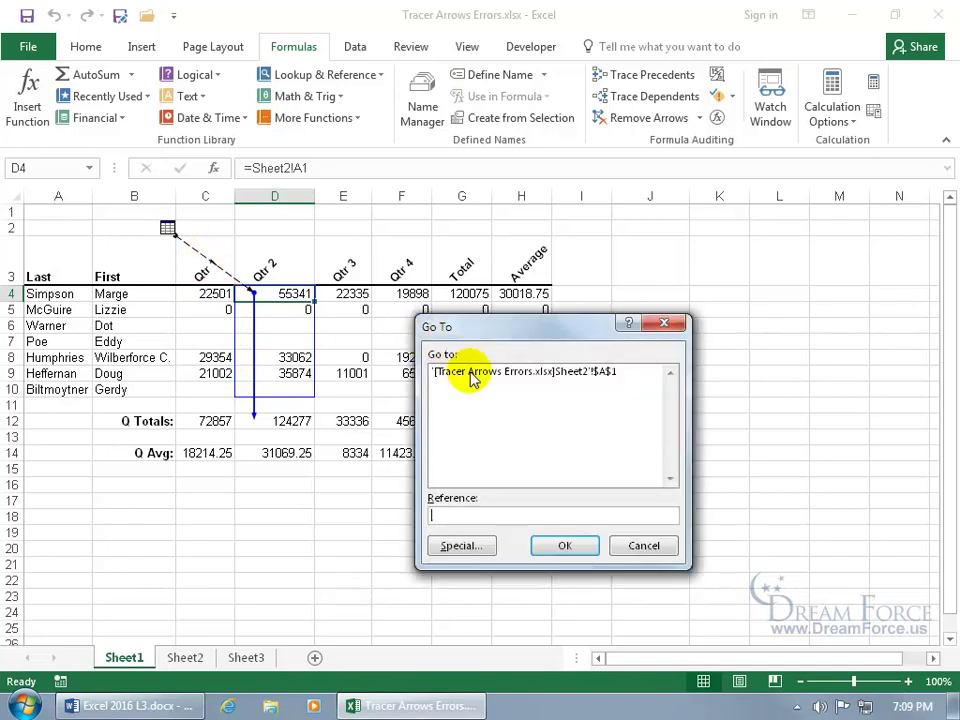
{"action": "left_click", "coordinate": [552, 376]}
{"action": "double_click", "coordinate": [552, 376]}
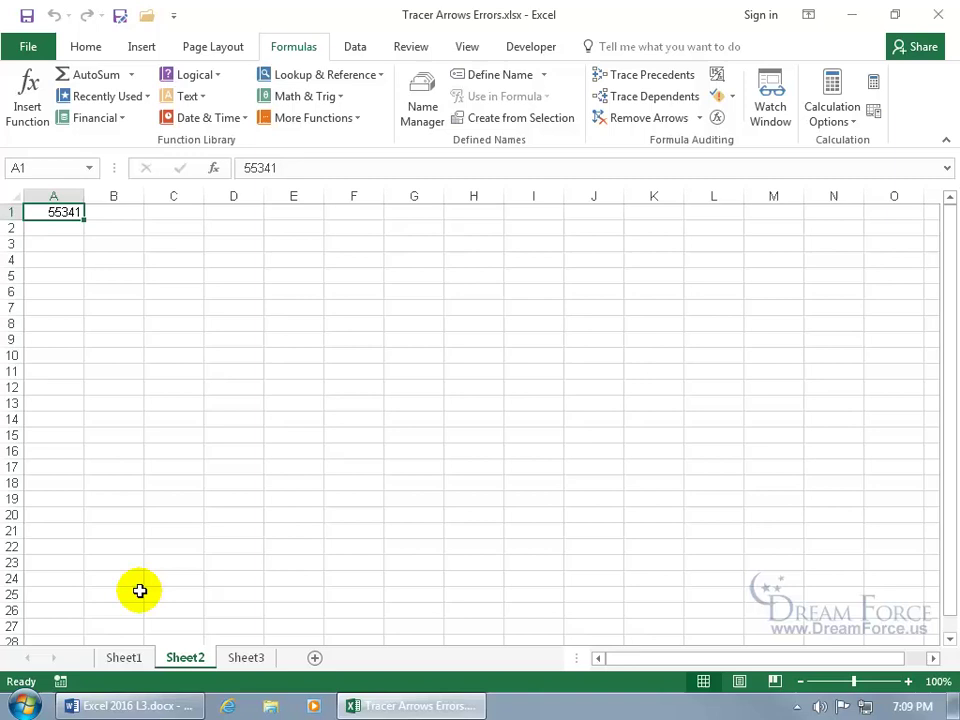
{"action": "left_click", "coordinate": [126, 657]}
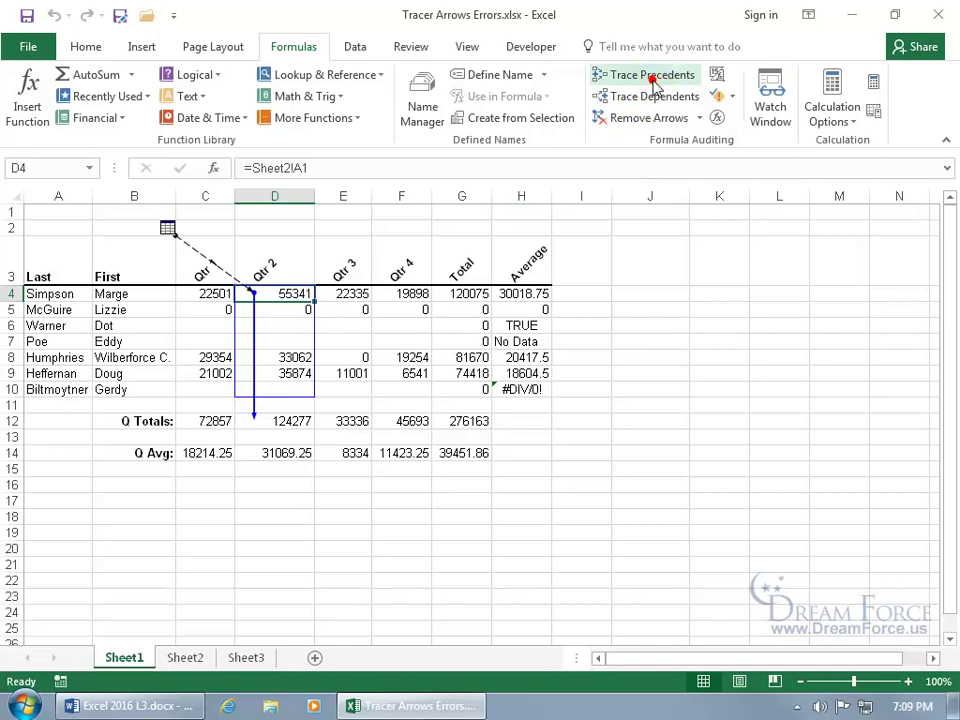
Trace the precedents of the average in cell G14 back through the Total column to the quarterly figures.
{"action": "left_click", "coordinate": [485, 453]}
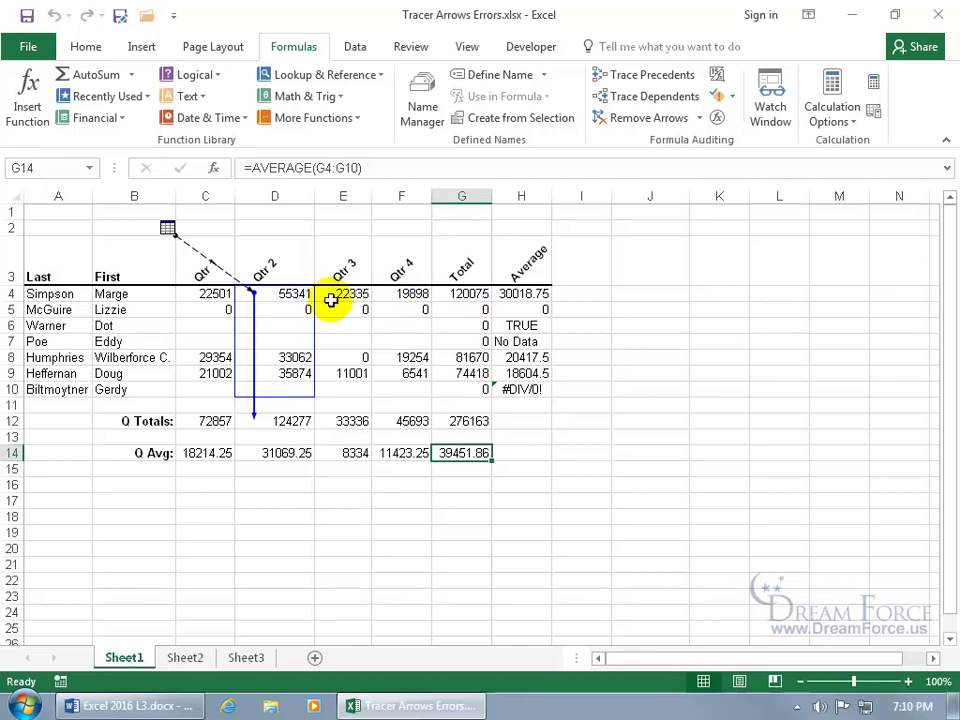
{"action": "left_click", "coordinate": [650, 76]}
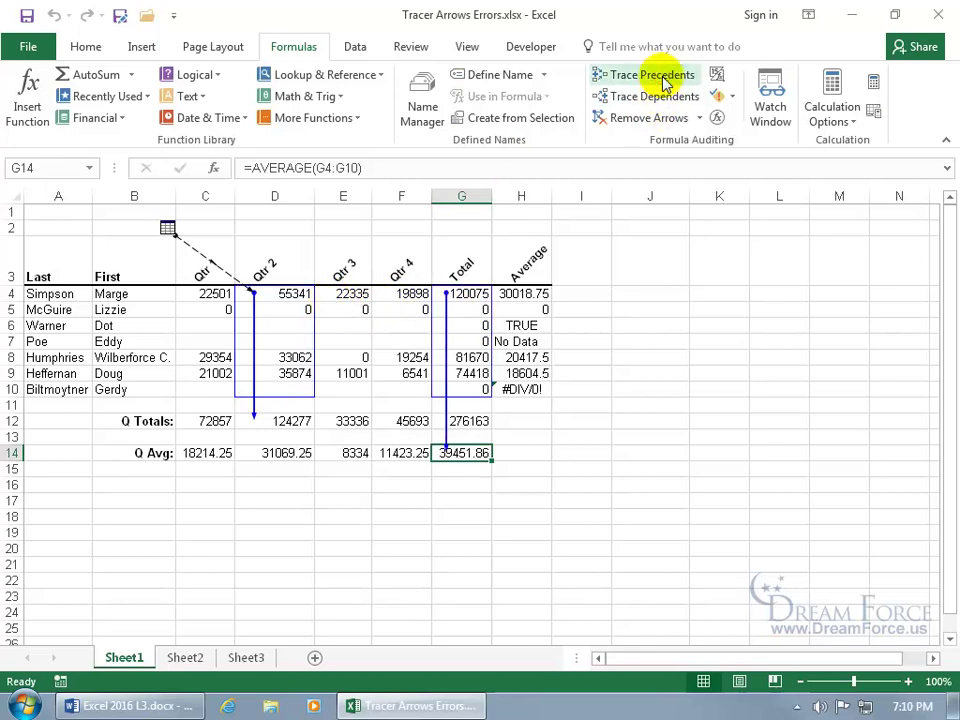
{"action": "left_click", "coordinate": [662, 80]}
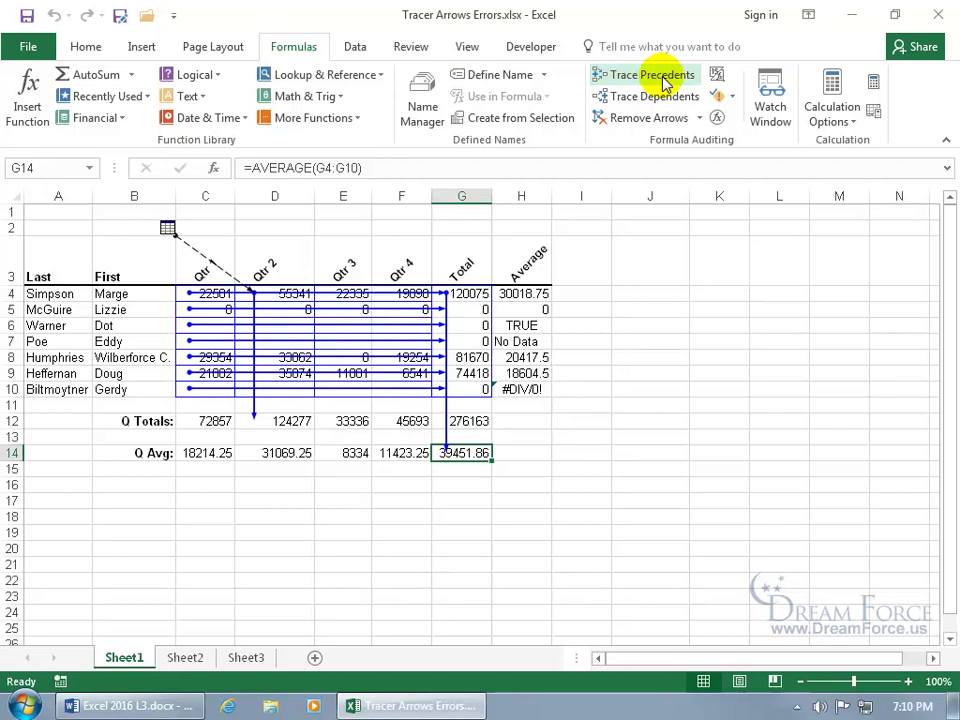
{"action": "left_click", "coordinate": [663, 82]}
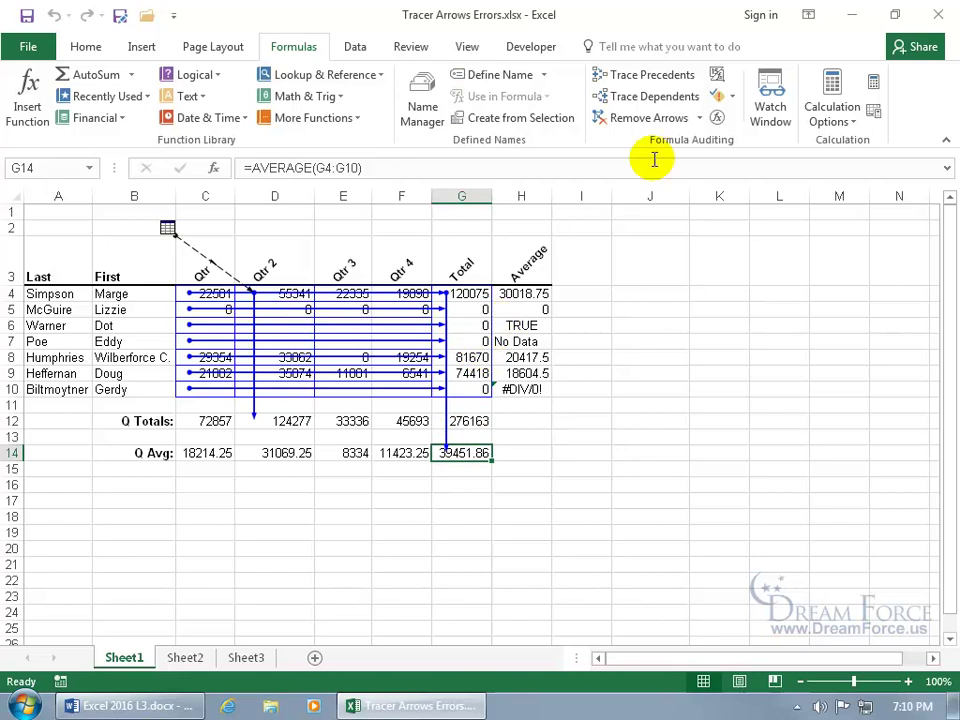
Remove the precedent arrows of cell G14 level by level, along with the remaining precedent arrow of cell D12.
{"action": "left_click", "coordinate": [700, 118]}
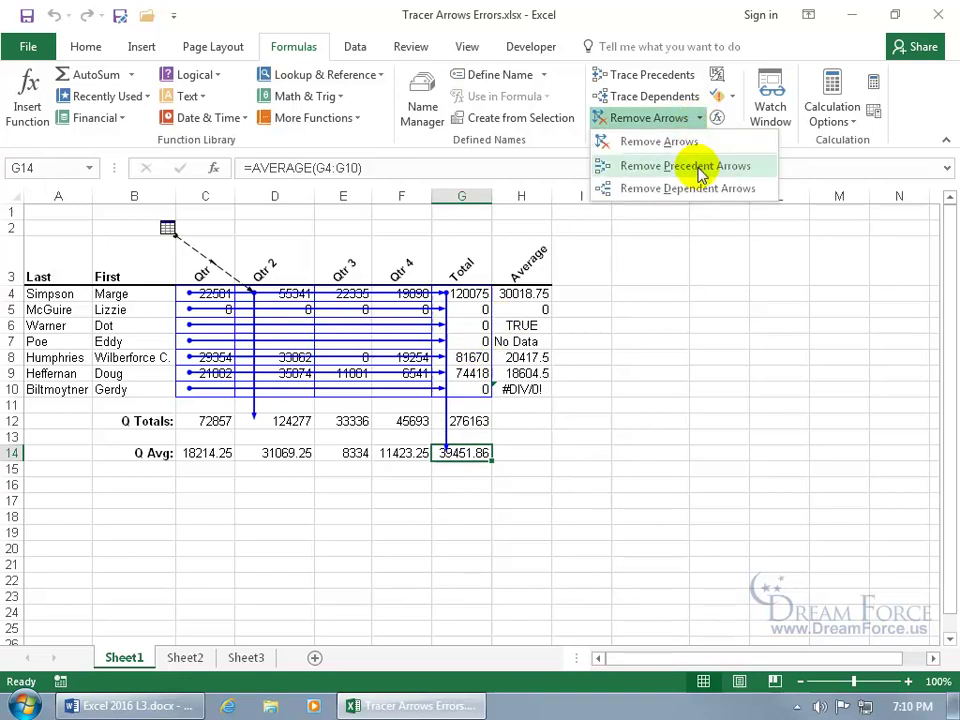
{"action": "left_click", "coordinate": [699, 167]}
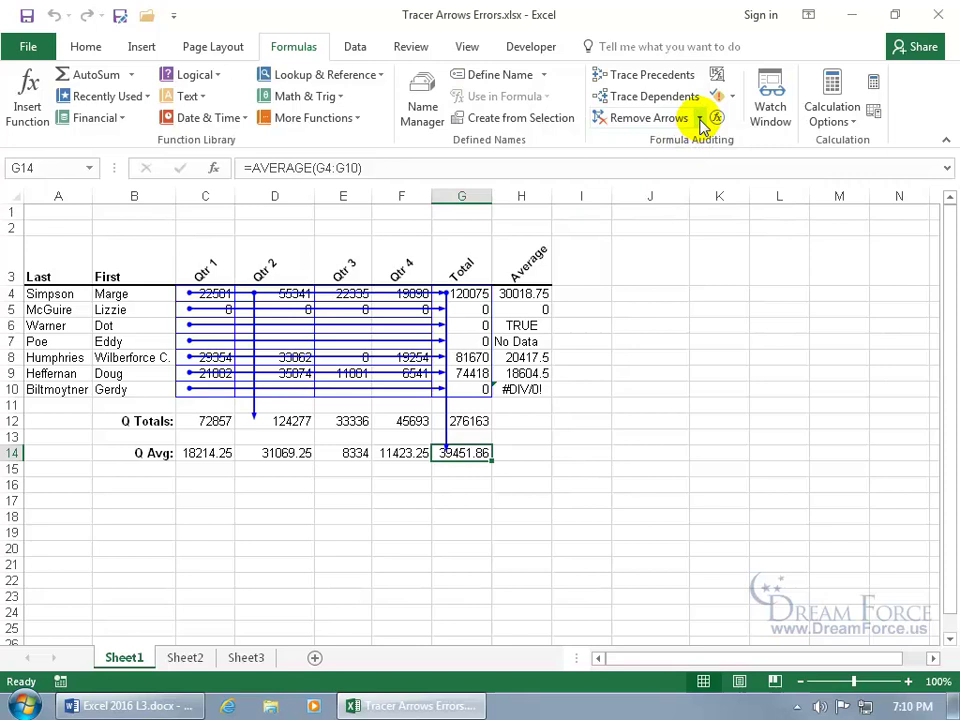
{"action": "left_click", "coordinate": [701, 119]}
{"action": "left_click", "coordinate": [697, 166]}
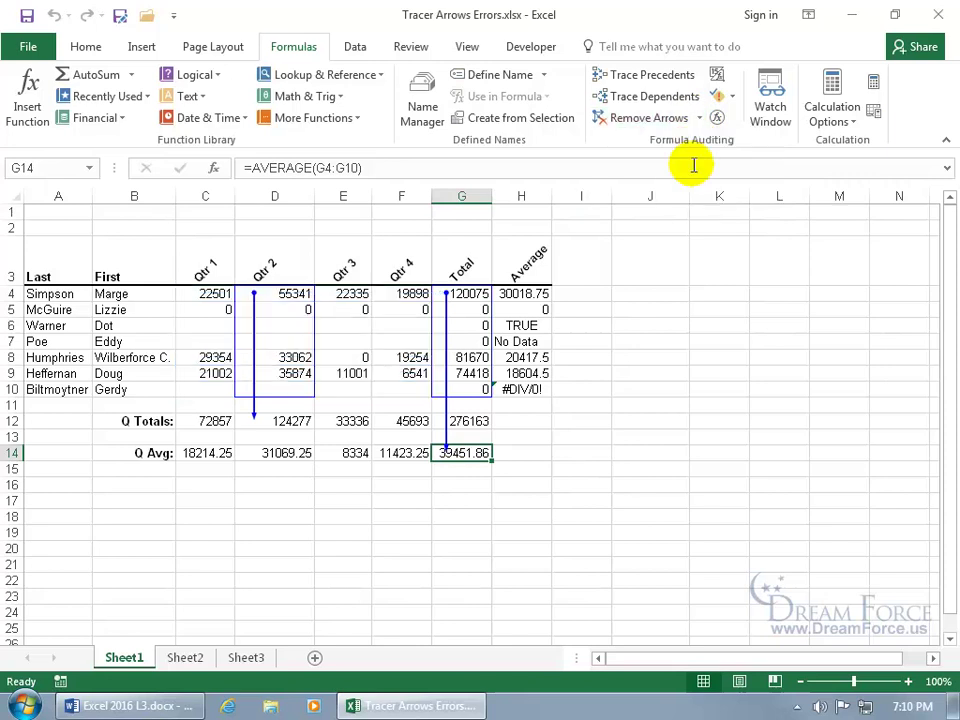
{"action": "left_click", "coordinate": [701, 119]}
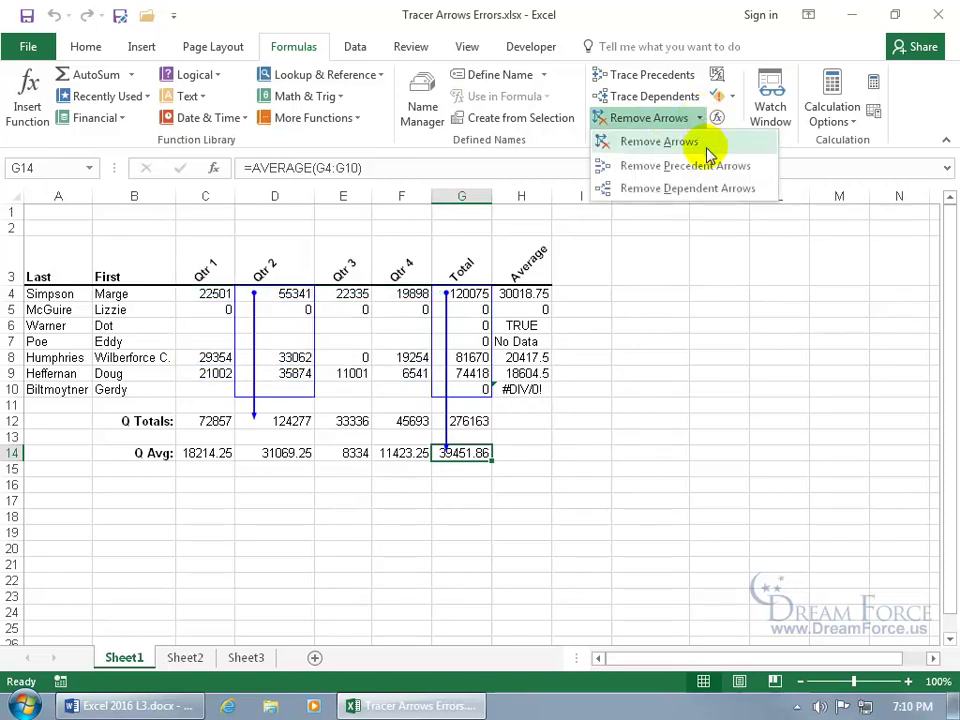
{"action": "left_click", "coordinate": [707, 164]}
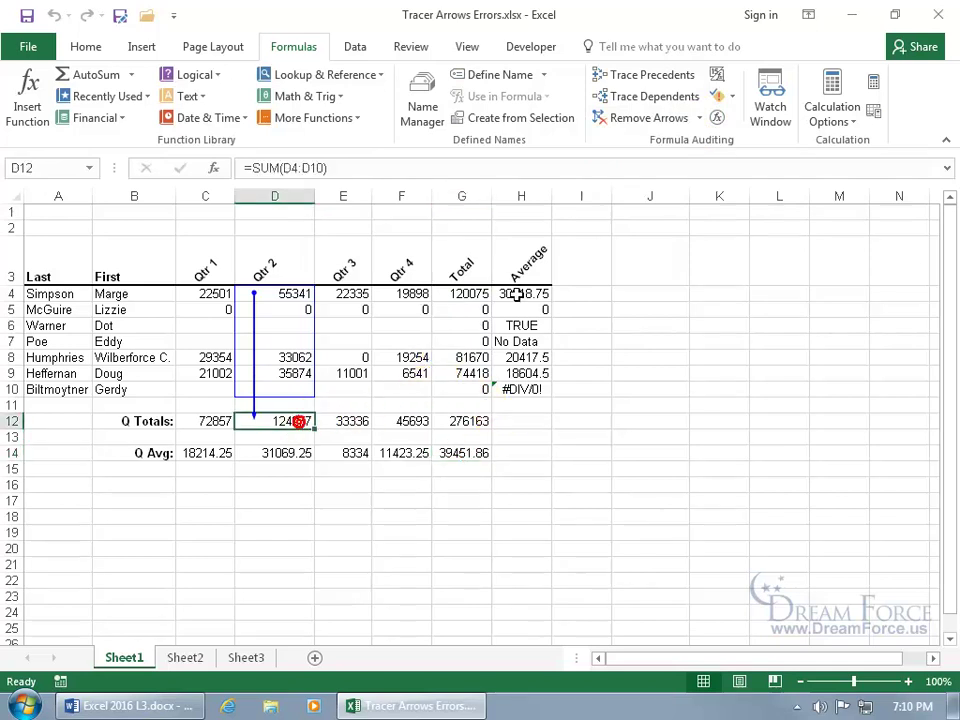
{"action": "left_click", "coordinate": [699, 117]}
{"action": "left_click", "coordinate": [697, 164]}
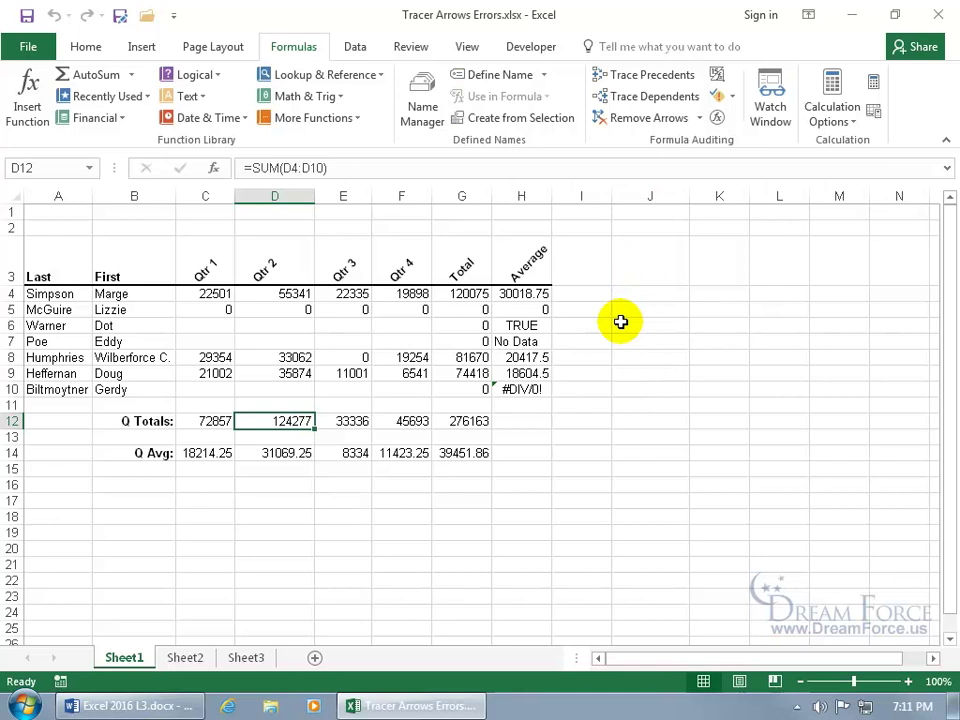
Trace the source of the #DIV/0! error in cell H10.
{"action": "left_click", "coordinate": [533, 389]}
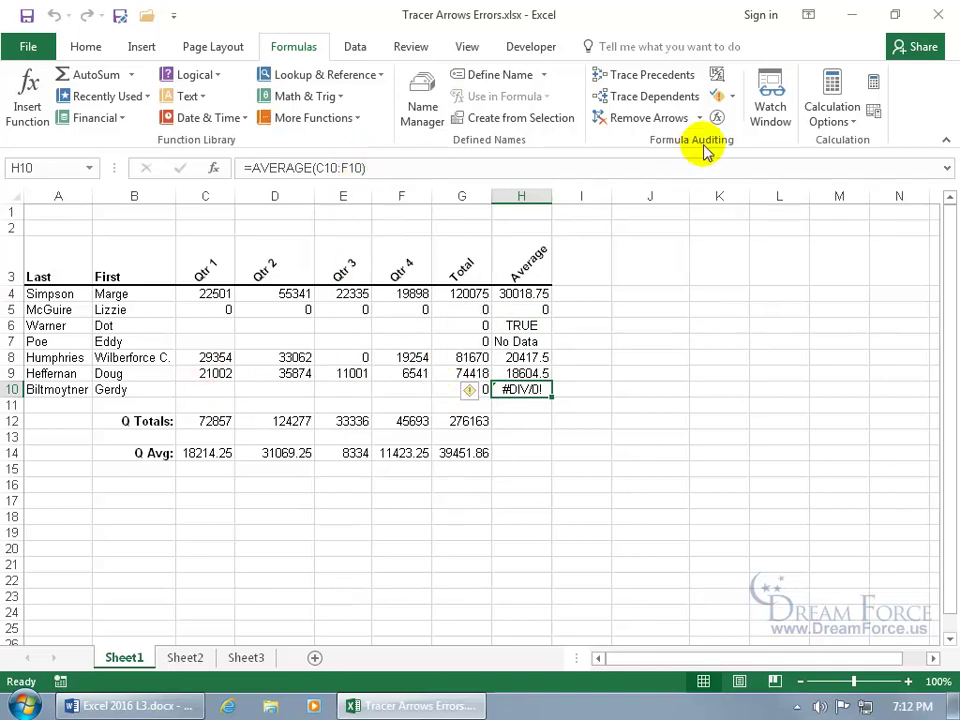
{"action": "left_click", "coordinate": [734, 98]}
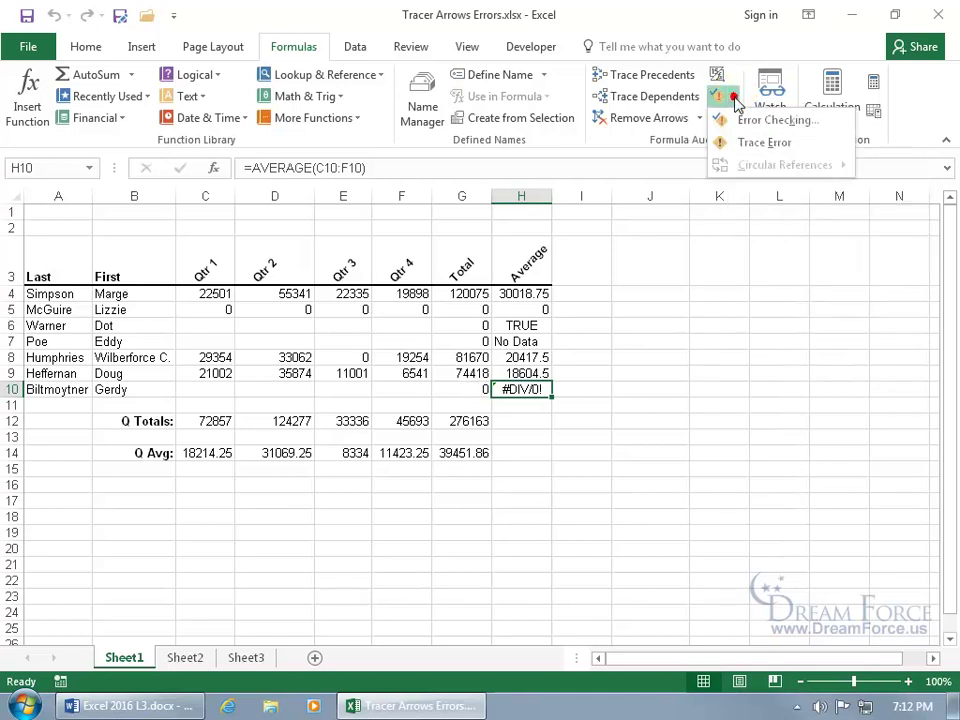
{"action": "left_click", "coordinate": [748, 144]}
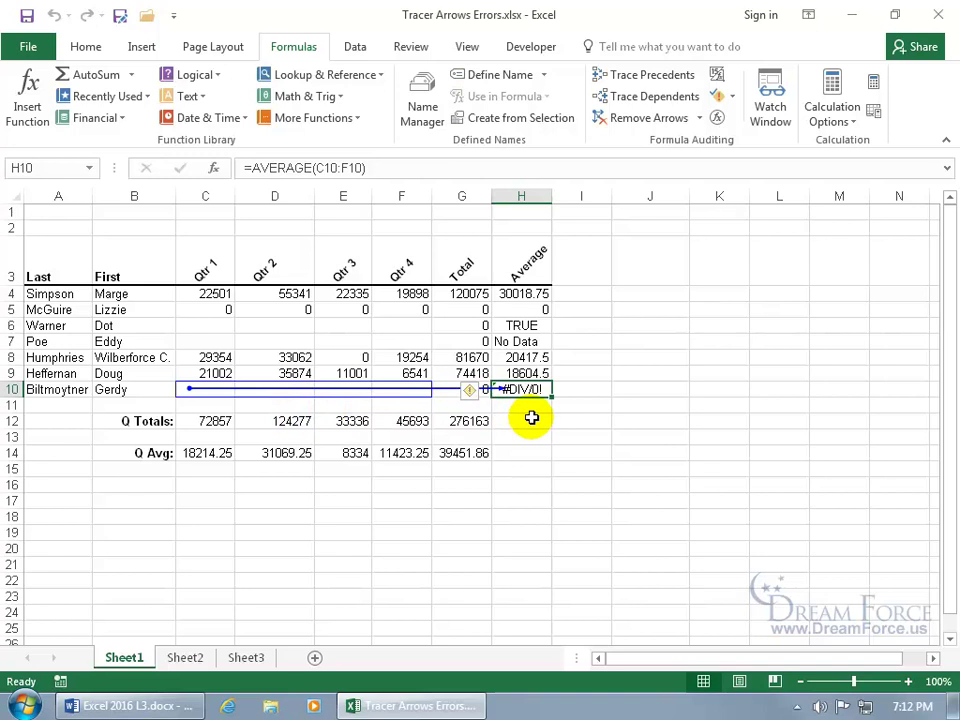
Enter 0 as the Qtr 1 value in cell C10 and remove the error tracer arrow.
{"action": "left_click", "coordinate": [214, 394]}
{"action": "left_click", "coordinate": [206, 404]}
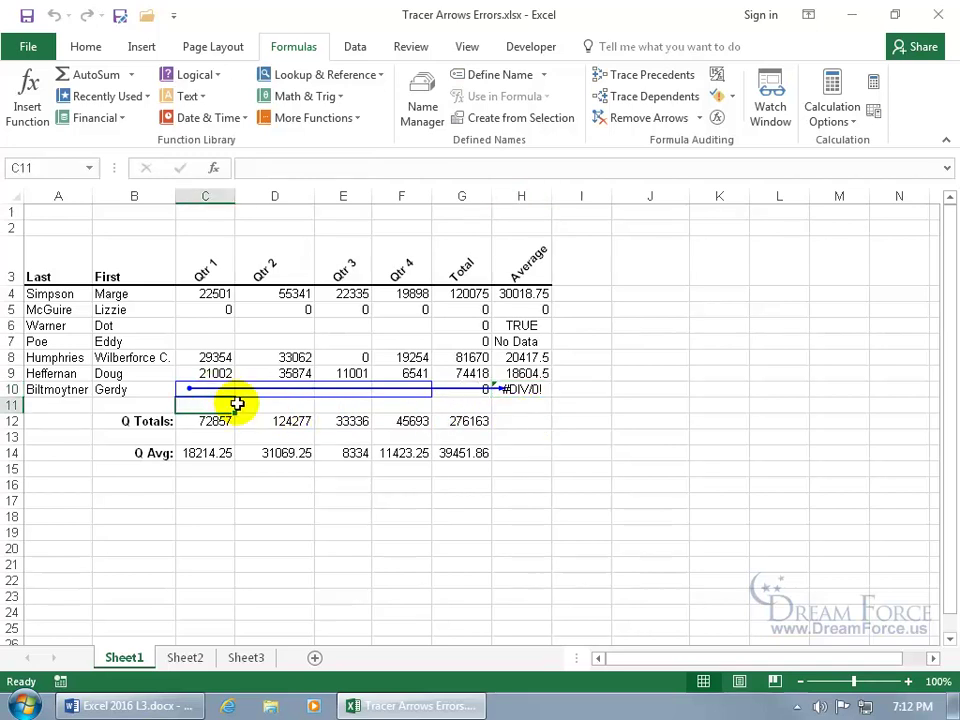
{"action": "key", "text": "Up"}
{"action": "type", "text": "0"}
{"action": "key", "text": "Return"}
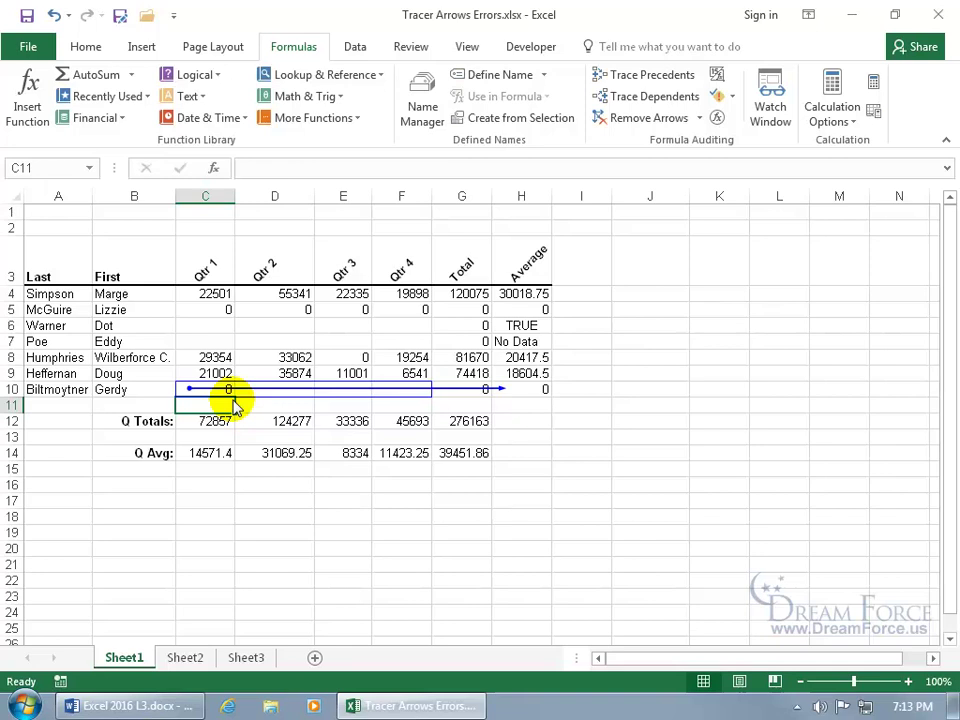
{"action": "left_click", "coordinate": [660, 120]}
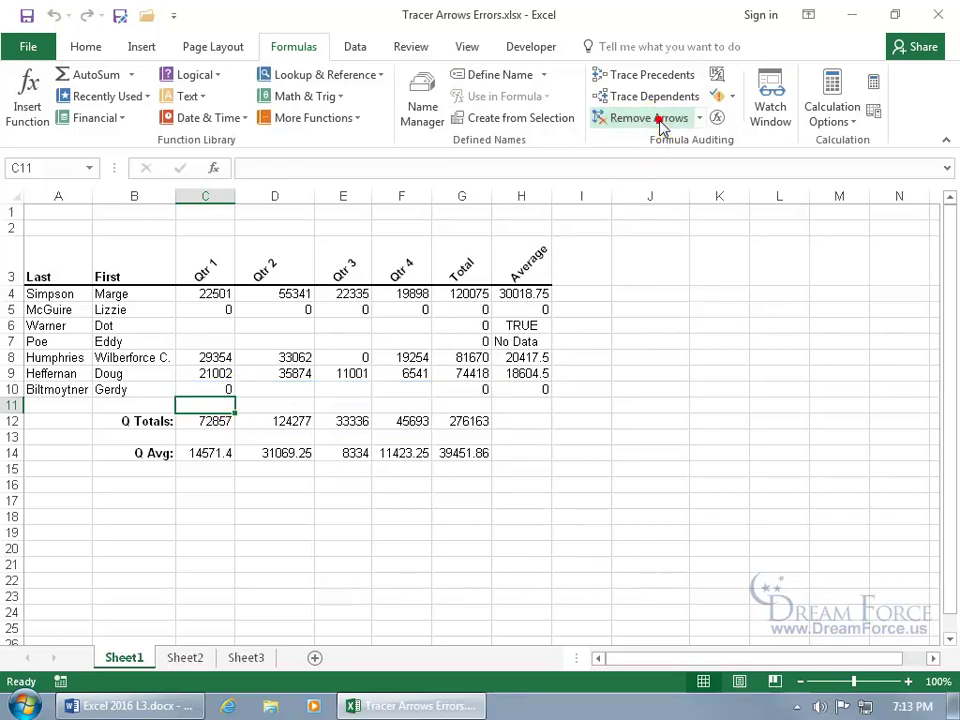